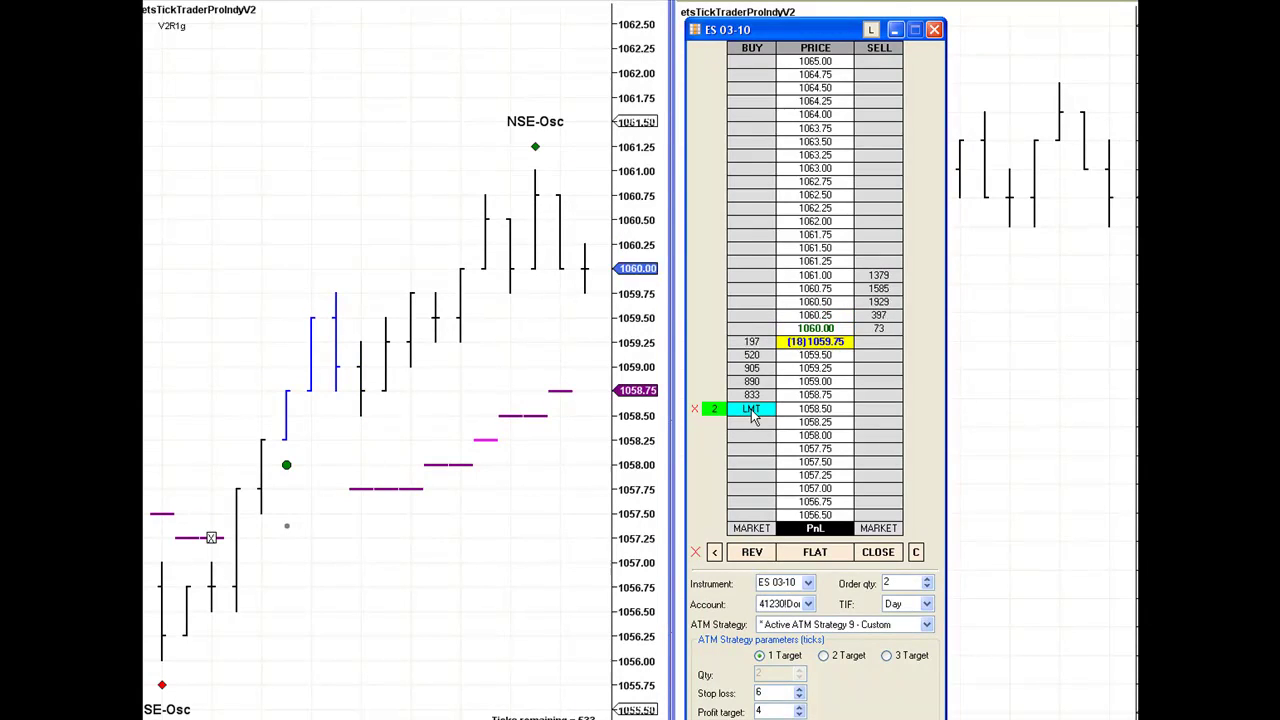
Move the 2-contract ES 03-10 buy limit order up one tick, from 1058.50 to 1058.75
{"action": "left_click_drag", "start_coordinate": [752, 414], "coordinate": [756, 398]}
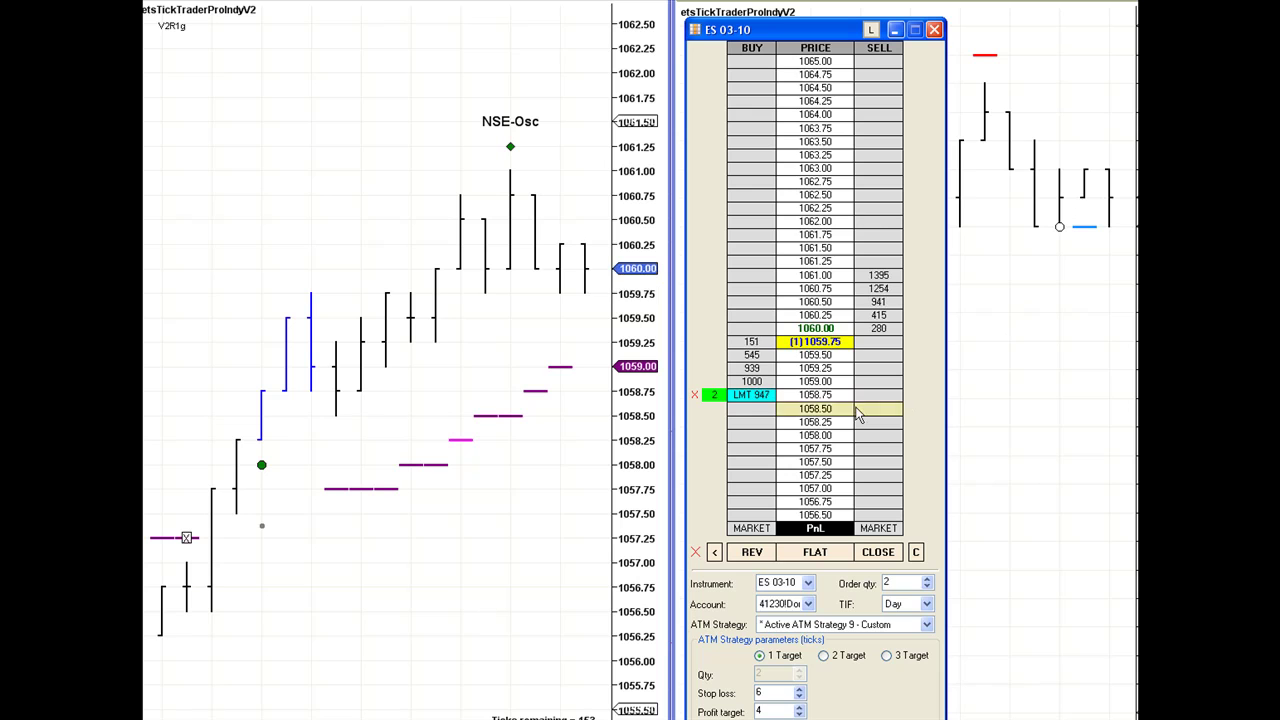
Move the 2-contract ES 03-10 buy limit order up to 1059.00
{"action": "left_click_drag", "start_coordinate": [752, 396], "coordinate": [752, 381]}
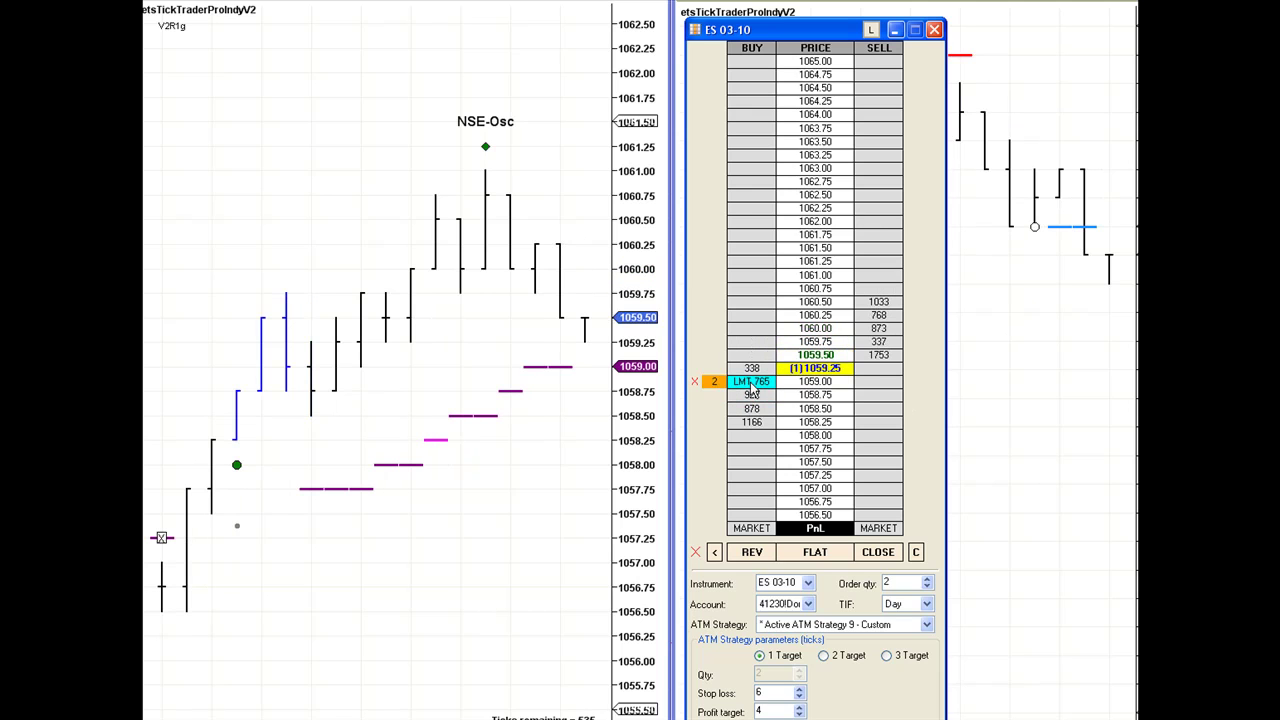